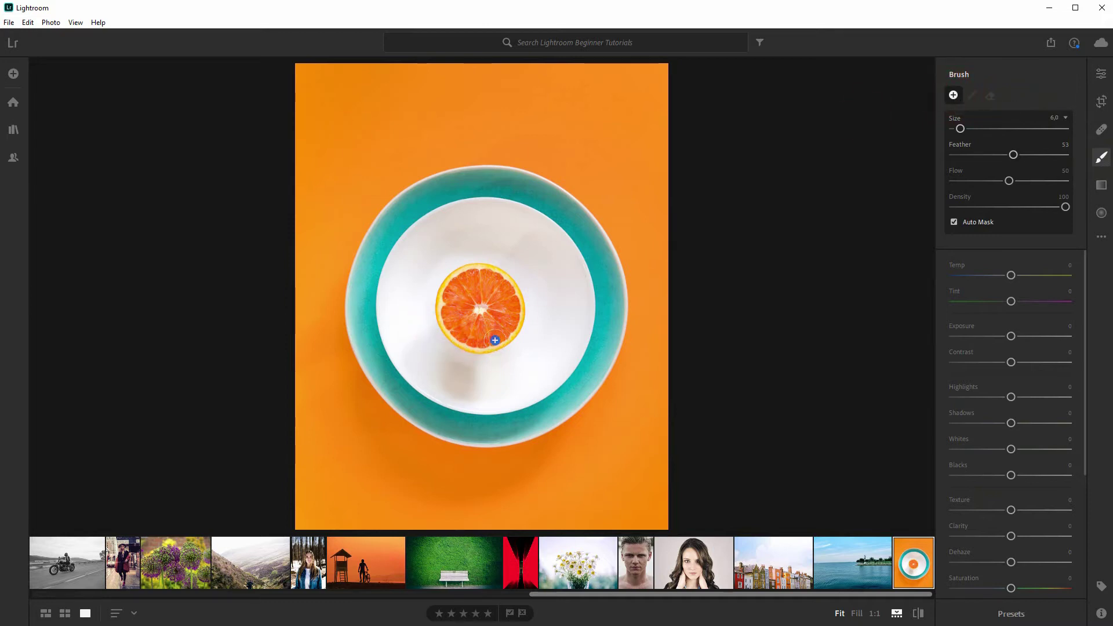
- Set the brush size to 8, Feather to 43 and Flow to 42
{"action": "left_click", "coordinate": [1065, 118]}
{"action": "left_click", "coordinate": [1065, 118]}
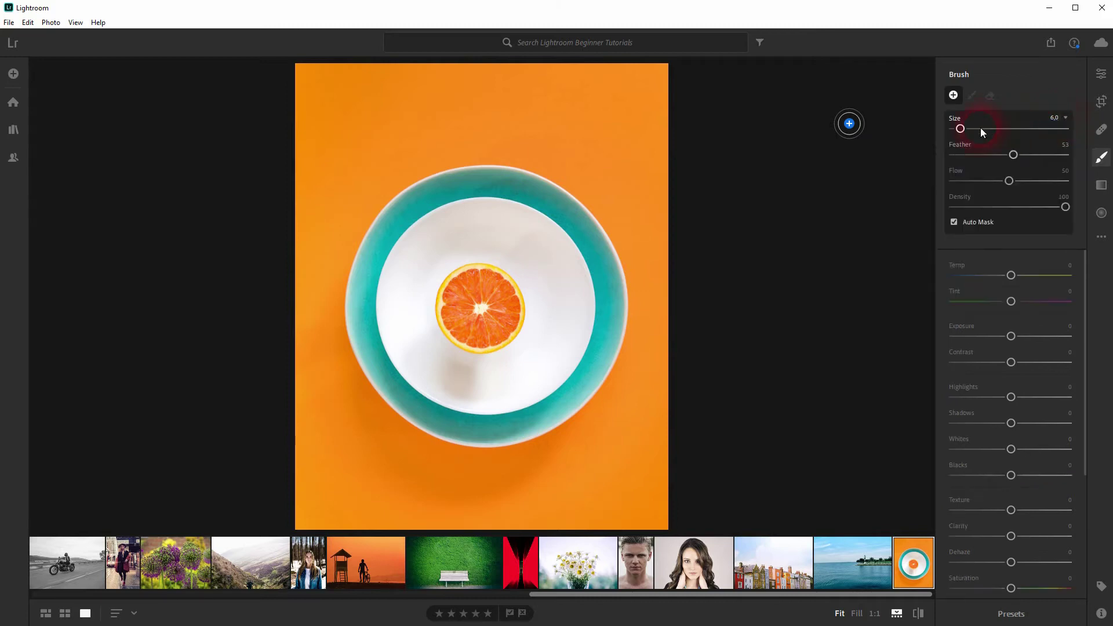
{"action": "mouse_move", "coordinate": [962, 133]}
{"action": "left_mouse_down"}
{"action": "mouse_move", "coordinate": [991, 131]}
{"action": "mouse_move", "coordinate": [977, 129]}
{"action": "mouse_move", "coordinate": [1041, 154]}
{"action": "mouse_move", "coordinate": [997, 163]}
{"action": "mouse_move", "coordinate": [1001, 181]}
{"action": "left_mouse_up"}
{"action": "left_click_drag", "start_coordinate": [973, 131], "coordinate": [972, 136]}
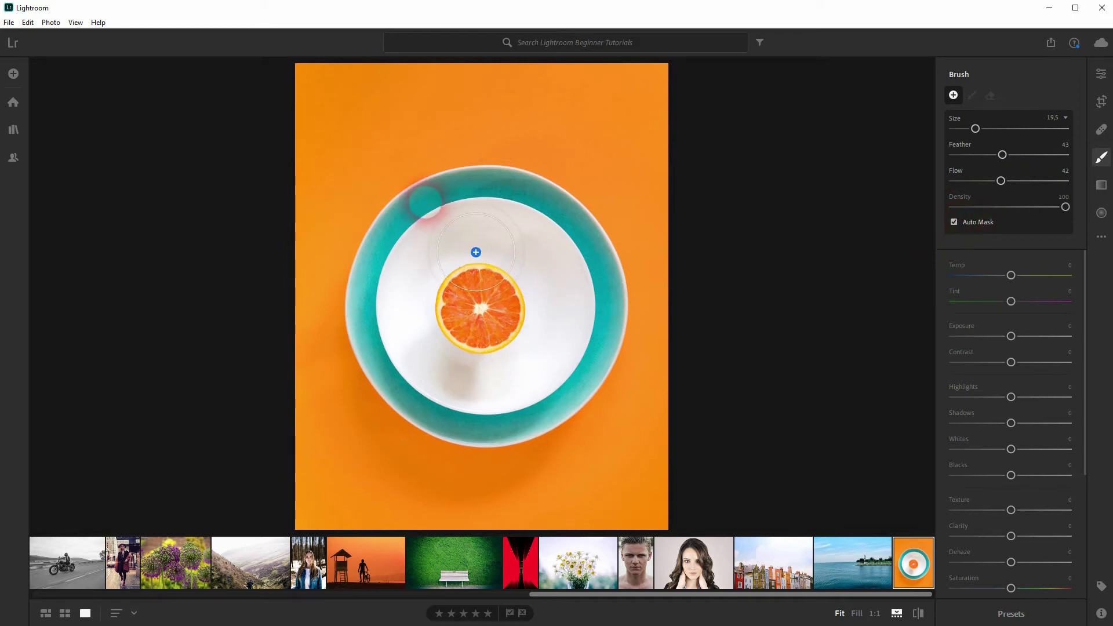
{"action": "key", "text": "bracketleft"}
{"action": "key", "text": "bracketleft"}
{"action": "key", "text": "bracketleft"}
{"action": "key", "text": "bracketleft"}
{"action": "key", "text": "bracketleft"}
{"action": "key", "text": "bracketleft"}
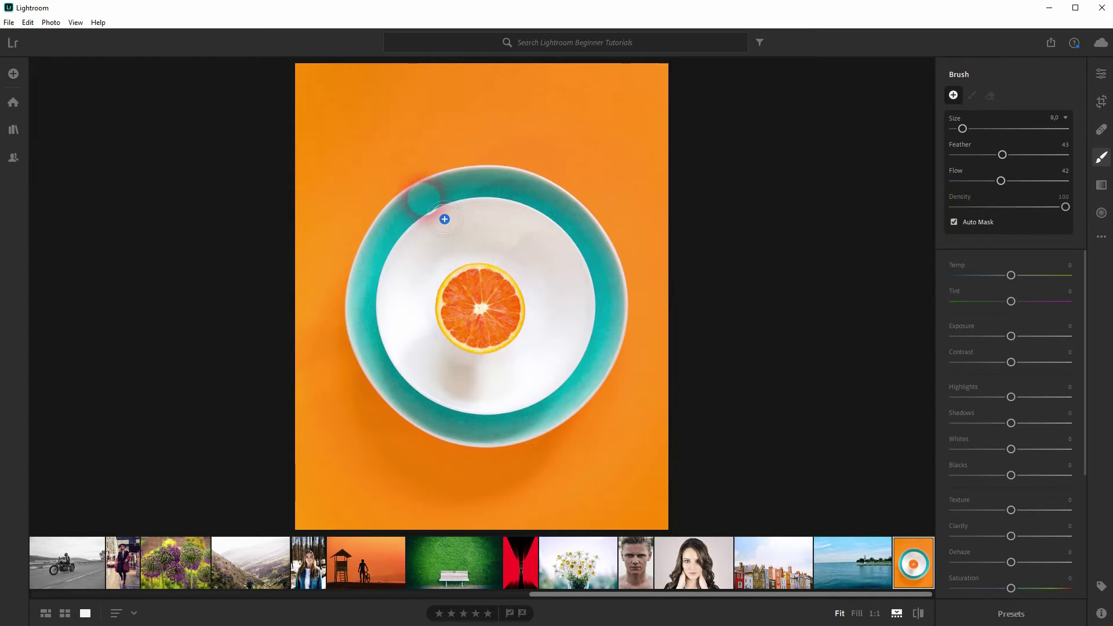
- Paint a brush mask over the plate's entire teal rim, using the mask overlay as a guide, and hide the overlays
{"action": "left_click", "coordinate": [444, 219]}
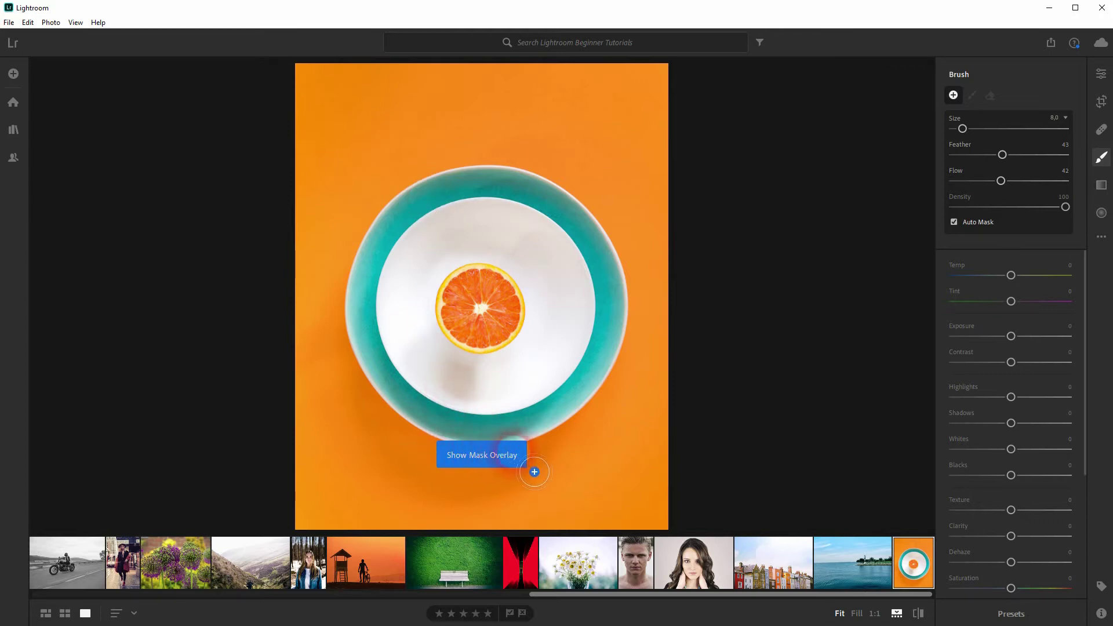
{"action": "key", "text": "o"}
{"action": "key", "text": "o"}
{"action": "key", "text": "o"}
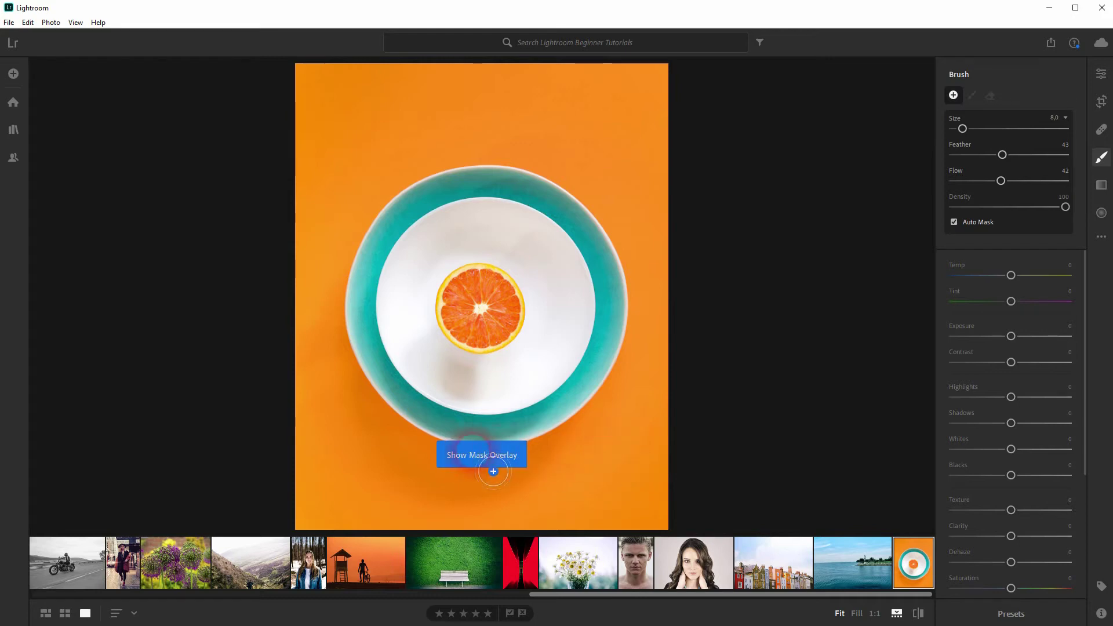
{"action": "mouse_move", "coordinate": [439, 254]}
{"action": "left_mouse_down"}
{"action": "mouse_move", "coordinate": [437, 224]}
{"action": "mouse_move", "coordinate": [382, 235]}
{"action": "mouse_move", "coordinate": [484, 202]}
{"action": "mouse_move", "coordinate": [451, 175]}
{"action": "mouse_move", "coordinate": [391, 227]}
{"action": "mouse_move", "coordinate": [406, 250]}
{"action": "mouse_move", "coordinate": [371, 269]}
{"action": "mouse_move", "coordinate": [377, 244]}
{"action": "mouse_move", "coordinate": [398, 273]}
{"action": "mouse_move", "coordinate": [363, 324]}
{"action": "mouse_move", "coordinate": [357, 290]}
{"action": "mouse_move", "coordinate": [368, 348]}
{"action": "mouse_move", "coordinate": [388, 309]}
{"action": "mouse_move", "coordinate": [371, 325]}
{"action": "mouse_move", "coordinate": [400, 408]}
{"action": "mouse_move", "coordinate": [363, 327]}
{"action": "mouse_move", "coordinate": [409, 405]}
{"action": "mouse_move", "coordinate": [479, 445]}
{"action": "mouse_move", "coordinate": [418, 413]}
{"action": "mouse_move", "coordinate": [398, 376]}
{"action": "mouse_move", "coordinate": [442, 424]}
{"action": "mouse_move", "coordinate": [531, 429]}
{"action": "mouse_move", "coordinate": [464, 446]}
{"action": "mouse_move", "coordinate": [562, 419]}
{"action": "mouse_move", "coordinate": [522, 432]}
{"action": "mouse_move", "coordinate": [506, 459]}
{"action": "mouse_move", "coordinate": [565, 403]}
{"action": "mouse_move", "coordinate": [514, 427]}
{"action": "mouse_move", "coordinate": [567, 385]}
{"action": "mouse_move", "coordinate": [504, 450]}
{"action": "mouse_move", "coordinate": [589, 377]}
{"action": "mouse_move", "coordinate": [584, 390]}
{"action": "mouse_move", "coordinate": [619, 369]}
{"action": "mouse_move", "coordinate": [543, 412]}
{"action": "mouse_move", "coordinate": [597, 371]}
{"action": "mouse_move", "coordinate": [599, 416]}
{"action": "mouse_move", "coordinate": [616, 303]}
{"action": "mouse_move", "coordinate": [584, 374]}
{"action": "mouse_move", "coordinate": [632, 318]}
{"action": "mouse_move", "coordinate": [604, 360]}
{"action": "mouse_move", "coordinate": [628, 279]}
{"action": "mouse_move", "coordinate": [603, 301]}
{"action": "mouse_move", "coordinate": [612, 262]}
{"action": "mouse_move", "coordinate": [600, 281]}
{"action": "mouse_move", "coordinate": [605, 261]}
{"action": "mouse_move", "coordinate": [576, 232]}
{"action": "mouse_move", "coordinate": [612, 268]}
{"action": "mouse_move", "coordinate": [542, 209]}
{"action": "mouse_move", "coordinate": [572, 224]}
{"action": "mouse_move", "coordinate": [464, 194]}
{"action": "mouse_move", "coordinate": [545, 209]}
{"action": "mouse_move", "coordinate": [529, 194]}
{"action": "mouse_move", "coordinate": [600, 241]}
{"action": "mouse_move", "coordinate": [557, 200]}
{"action": "mouse_move", "coordinate": [530, 195]}
{"action": "mouse_move", "coordinate": [448, 202]}
{"action": "mouse_move", "coordinate": [398, 234]}
{"action": "mouse_move", "coordinate": [363, 316]}
{"action": "mouse_move", "coordinate": [366, 359]}
{"action": "mouse_move", "coordinate": [436, 437]}
{"action": "mouse_move", "coordinate": [467, 443]}
{"action": "mouse_move", "coordinate": [605, 424]}
{"action": "mouse_move", "coordinate": [615, 270]}
{"action": "left_mouse_up"}
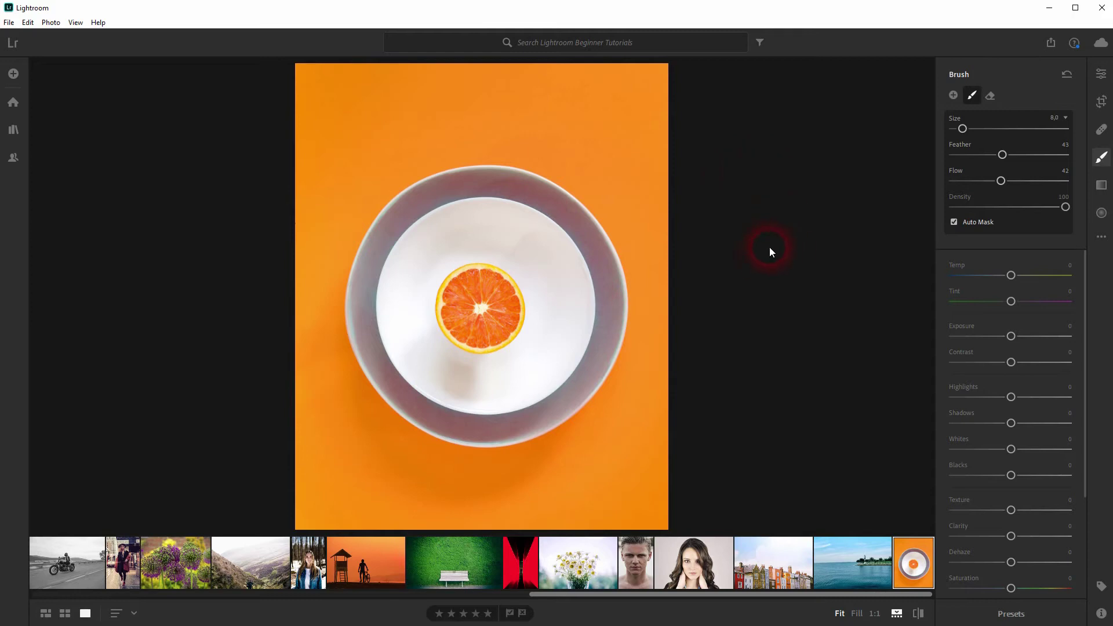
{"action": "key", "text": "h"}
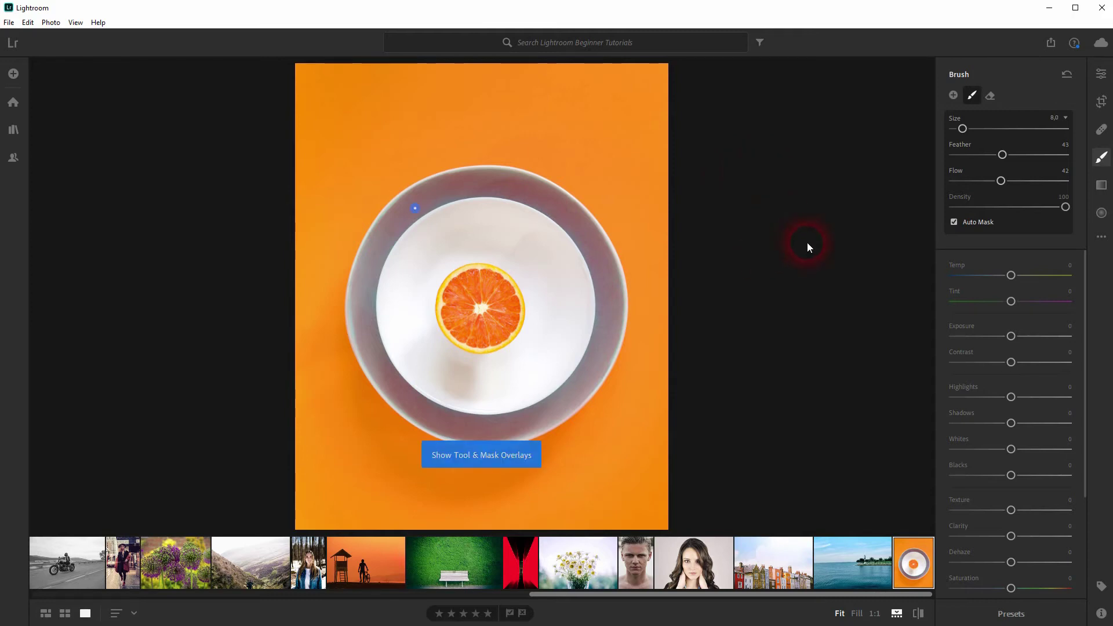
{"action": "key", "text": "h"}
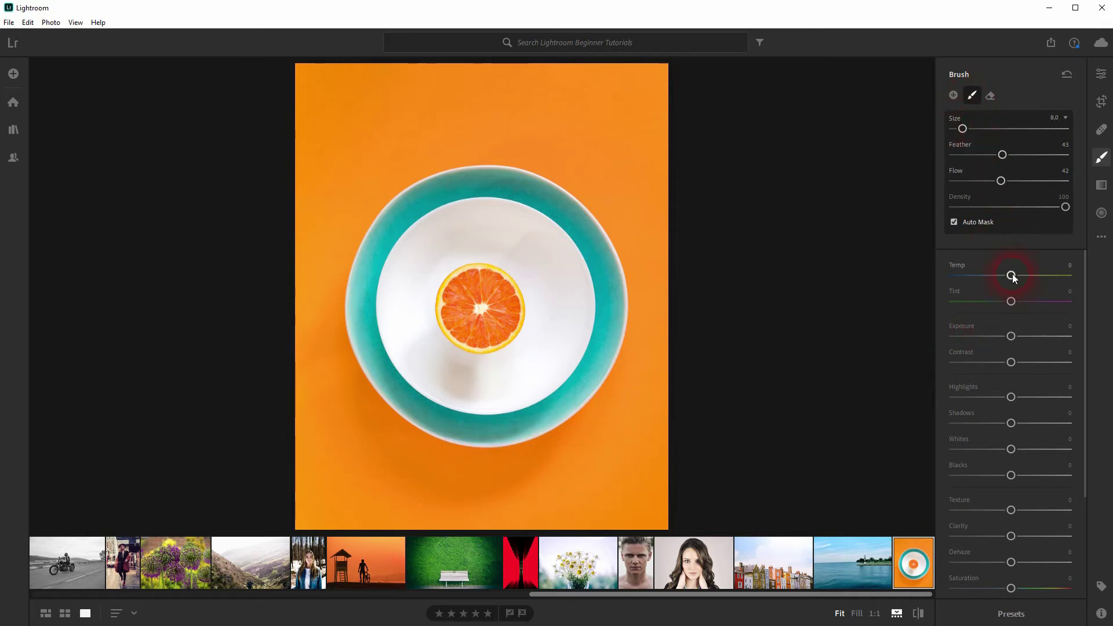
- Set the rim mask's Temp to -100, Tint to +13, Exposure to -0.08 and Contrast to +43
{"action": "left_click_drag", "start_coordinate": [1023, 275], "coordinate": [1069, 274]}
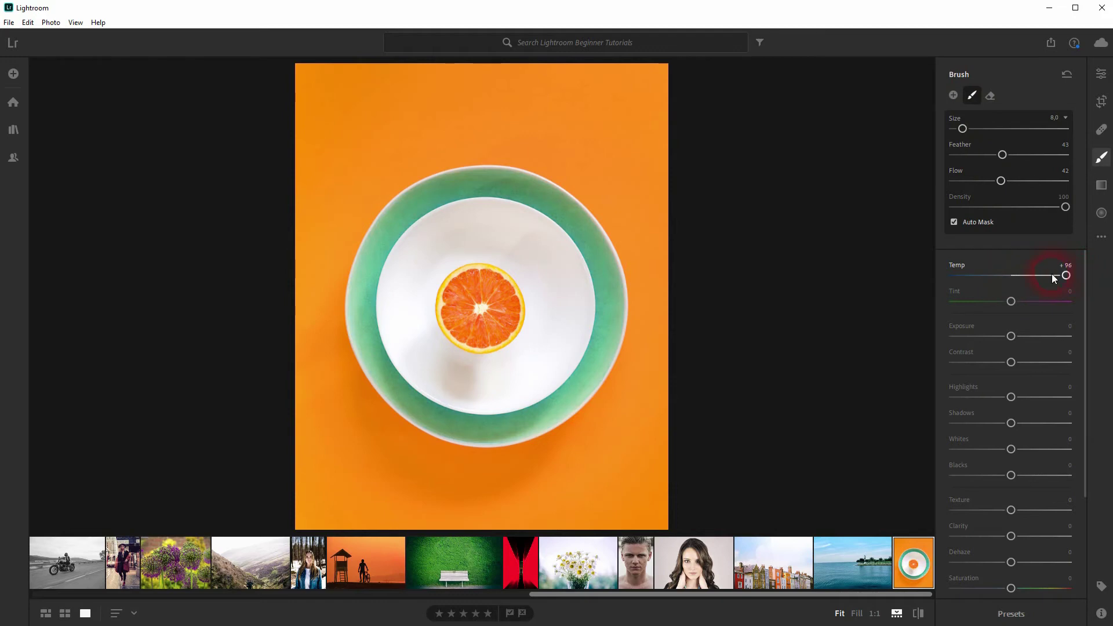
{"action": "left_click", "coordinate": [1051, 314]}
{"action": "left_click_drag", "start_coordinate": [1066, 275], "coordinate": [934, 287]}
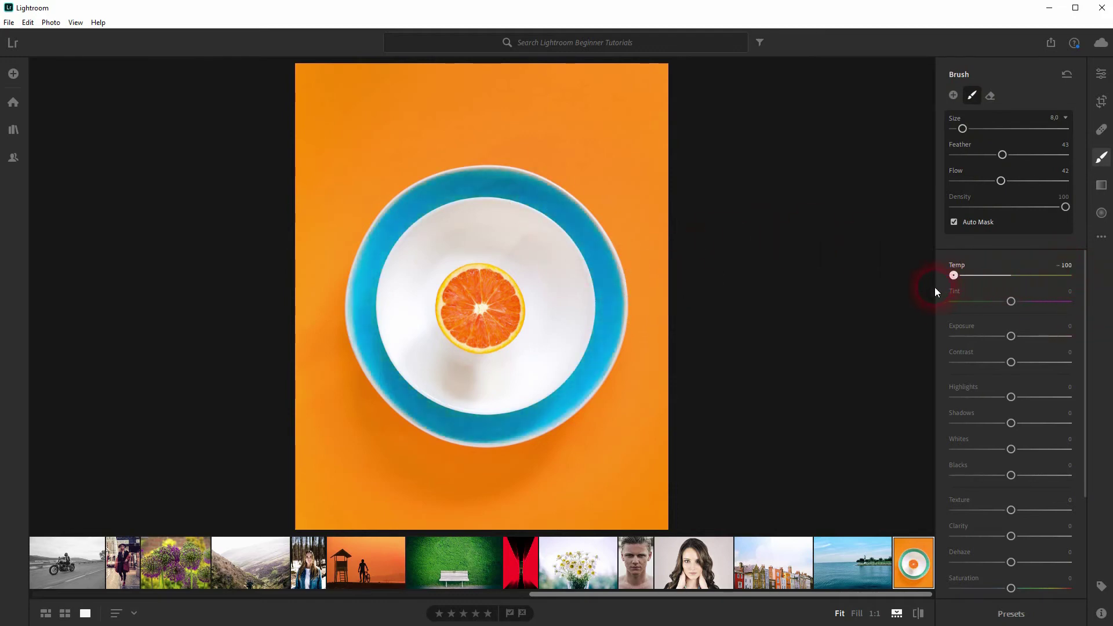
{"action": "left_click_drag", "start_coordinate": [1011, 302], "coordinate": [922, 322]}
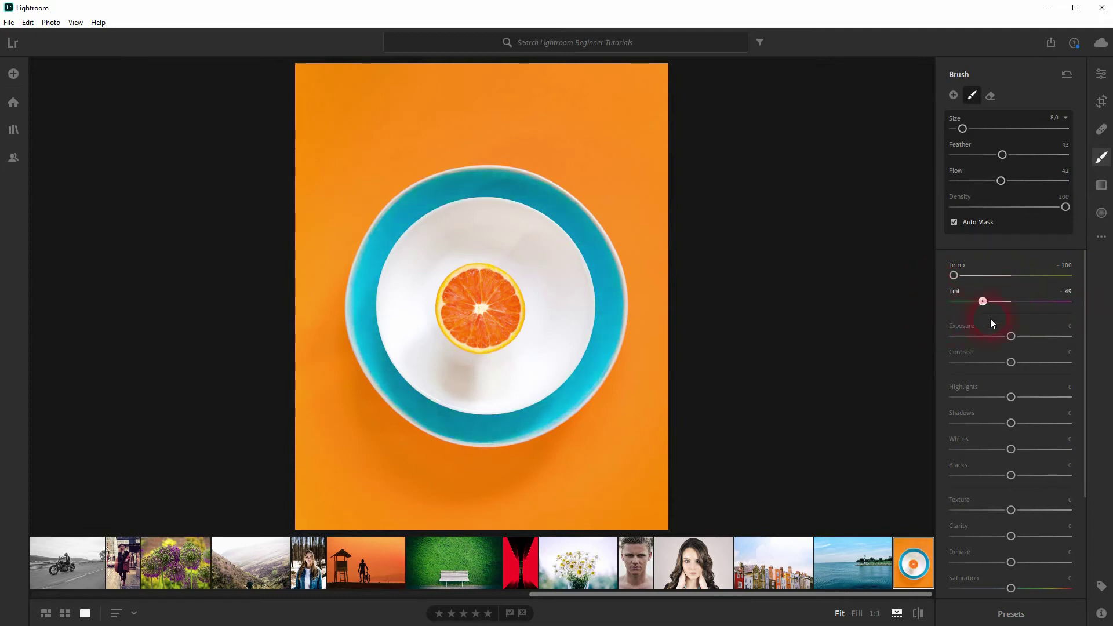
{"action": "left_click_drag", "start_coordinate": [1021, 311], "coordinate": [1019, 363]}
{"action": "left_click", "coordinate": [1012, 361]}
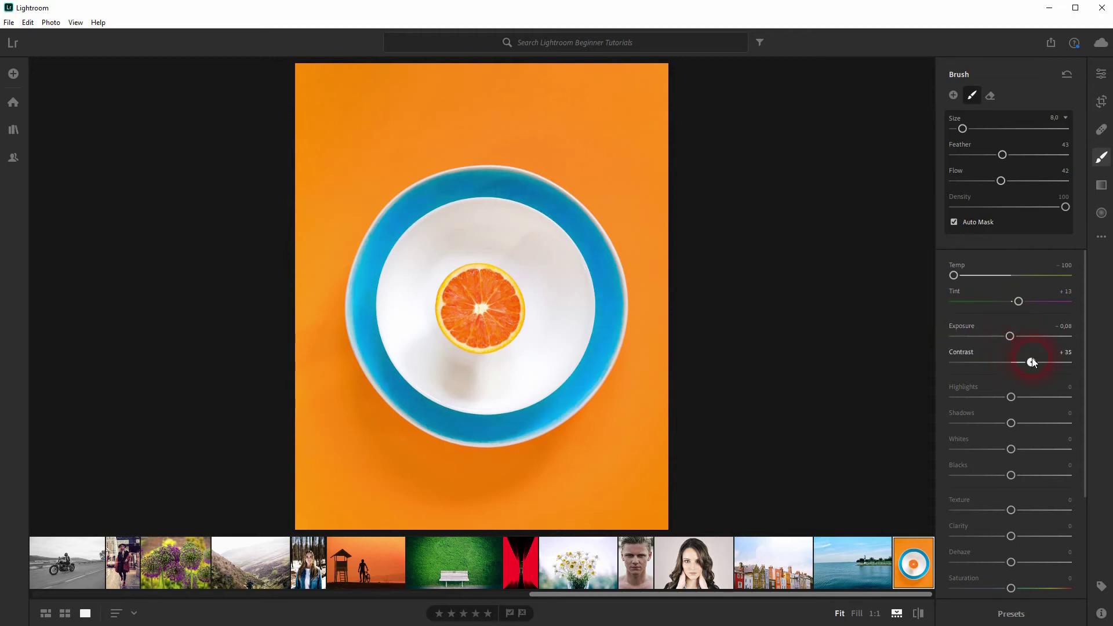
- Set the rim mask's Highlights to -23, Shadows to +44, Whites to +1 and Blacks to -8
{"action": "scroll", "coordinate": [1036, 357], "scroll_direction": "down", "scroll_amount": 3}
{"action": "left_click_drag", "start_coordinate": [1017, 267], "coordinate": [1003, 266]}
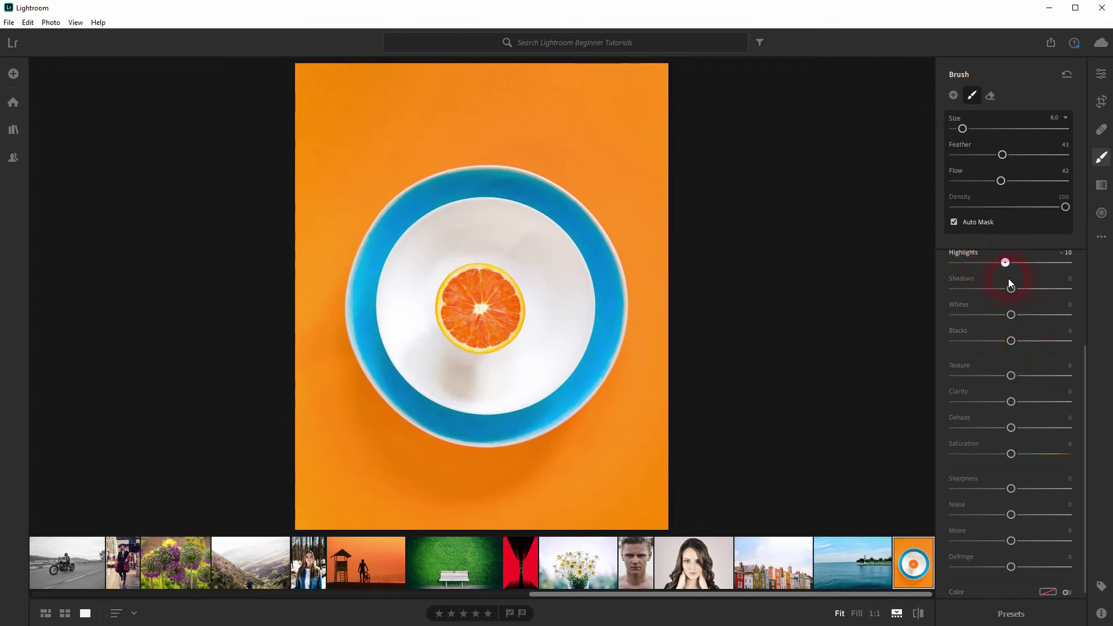
{"action": "left_click_drag", "start_coordinate": [1011, 289], "coordinate": [1042, 292]}
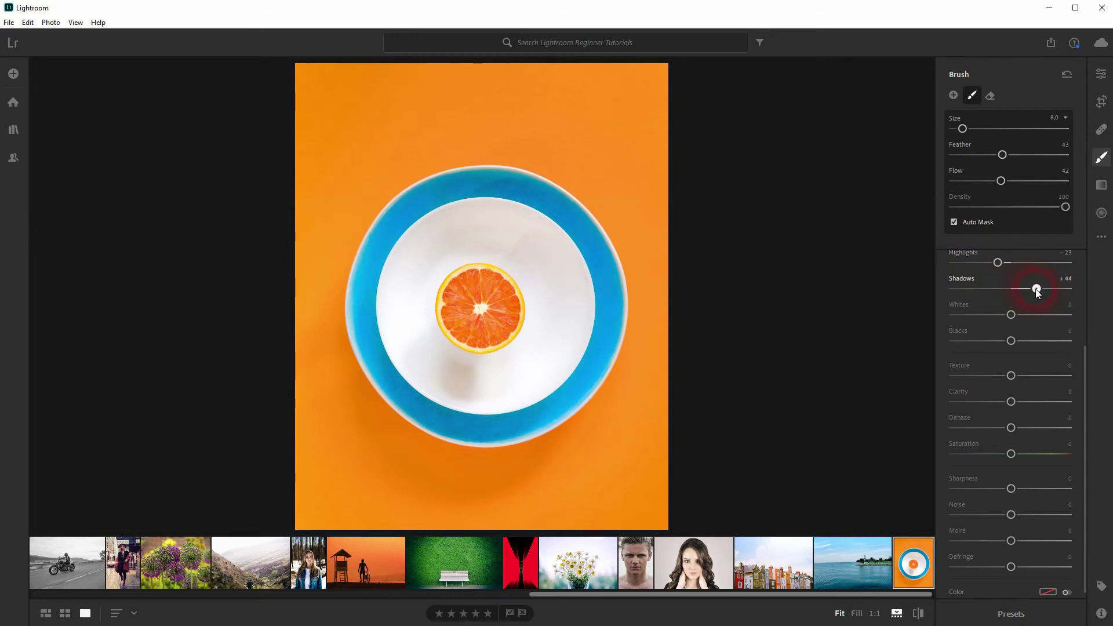
{"action": "left_click_drag", "start_coordinate": [1000, 314], "coordinate": [1026, 314]}
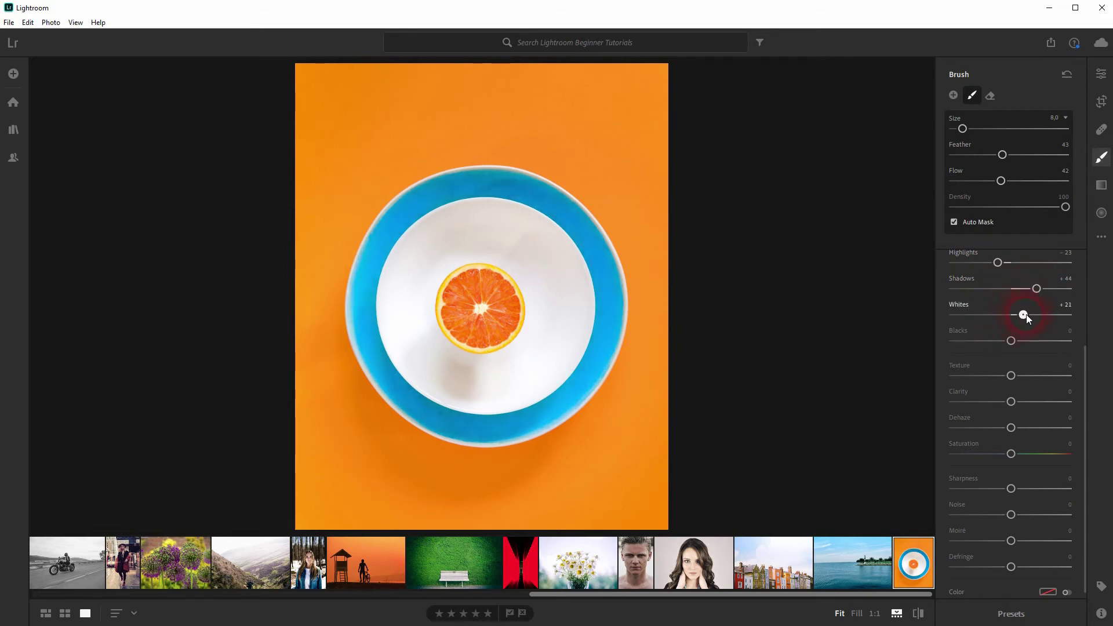
{"action": "left_click", "coordinate": [1012, 340]}
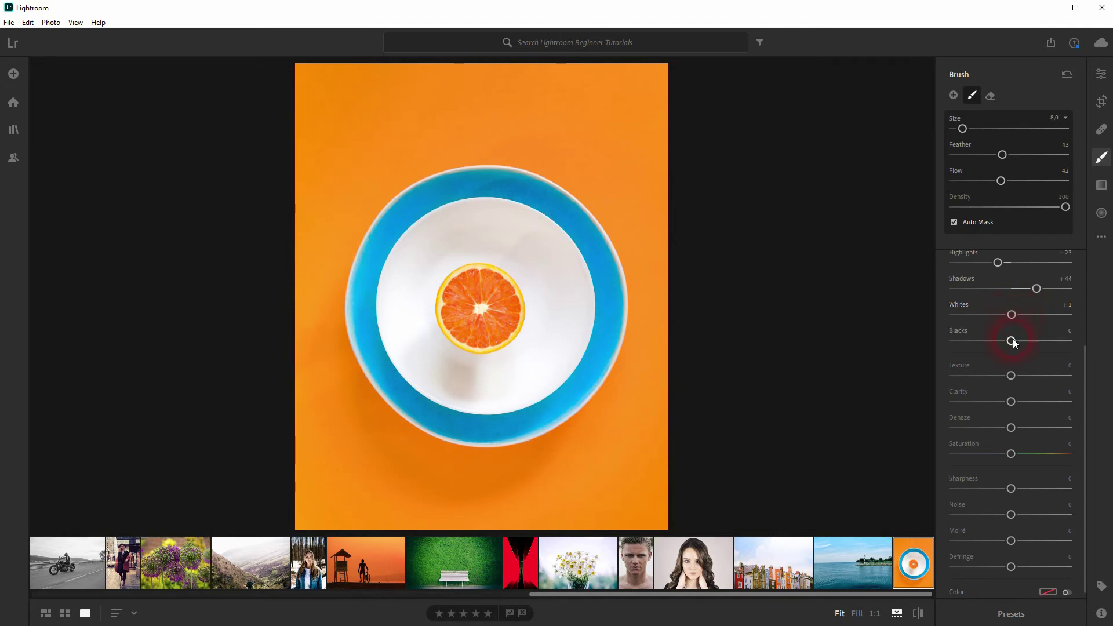
{"action": "left_click_drag", "start_coordinate": [1014, 341], "coordinate": [1008, 341]}
- Set the rim mask's Saturation to +31
{"action": "scroll", "coordinate": [1009, 348], "scroll_direction": "down", "scroll_amount": 1}
{"action": "left_click", "coordinate": [1012, 368]}
{"action": "left_click", "coordinate": [1009, 417]}
{"action": "mouse_move", "coordinate": [1012, 444]}
{"action": "left_mouse_down"}
{"action": "mouse_move", "coordinate": [1040, 445]}
{"action": "mouse_move", "coordinate": [959, 446]}
{"action": "mouse_move", "coordinate": [1017, 446]}
{"action": "left_mouse_up"}
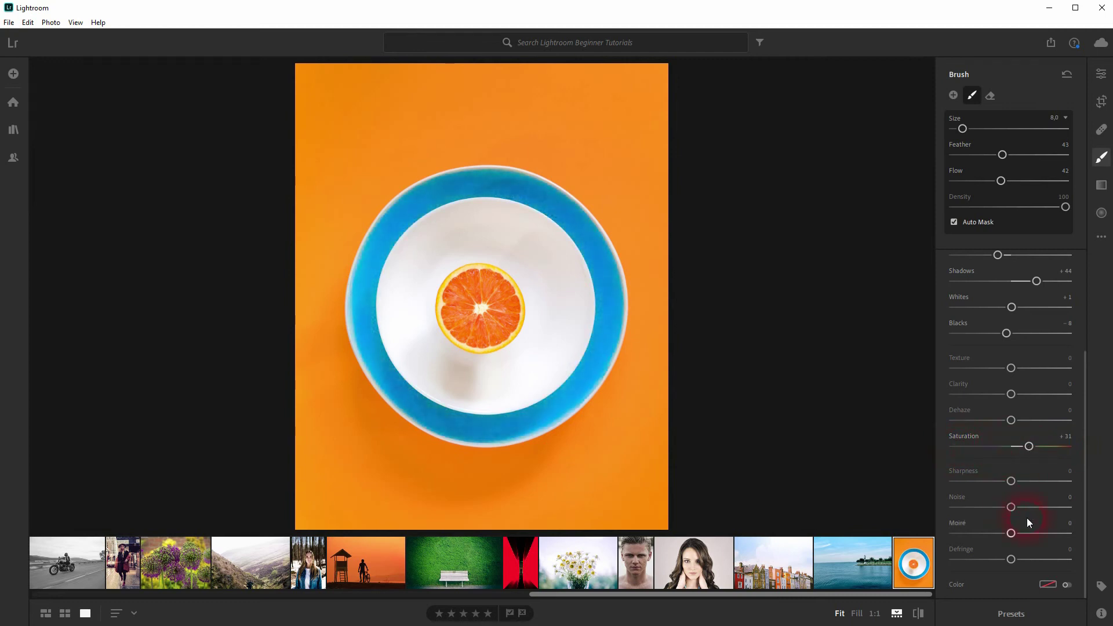
- Try different Color tints on the rim mask and switch the Color option off again
{"action": "left_click", "coordinate": [1065, 585]}
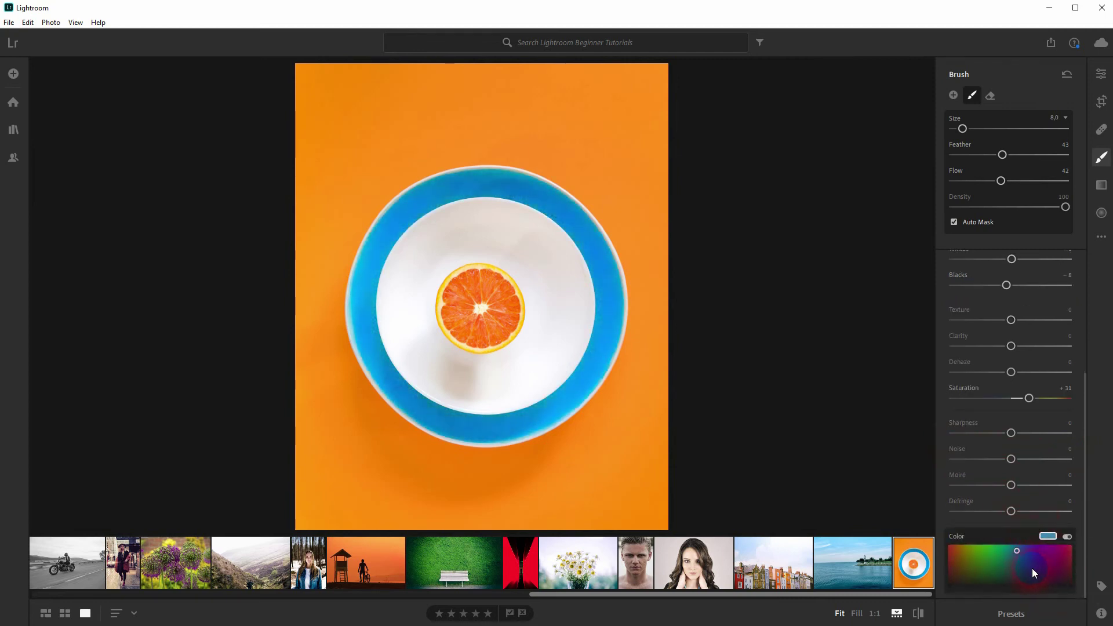
{"action": "left_click_drag", "start_coordinate": [1050, 565], "coordinate": [1035, 566]}
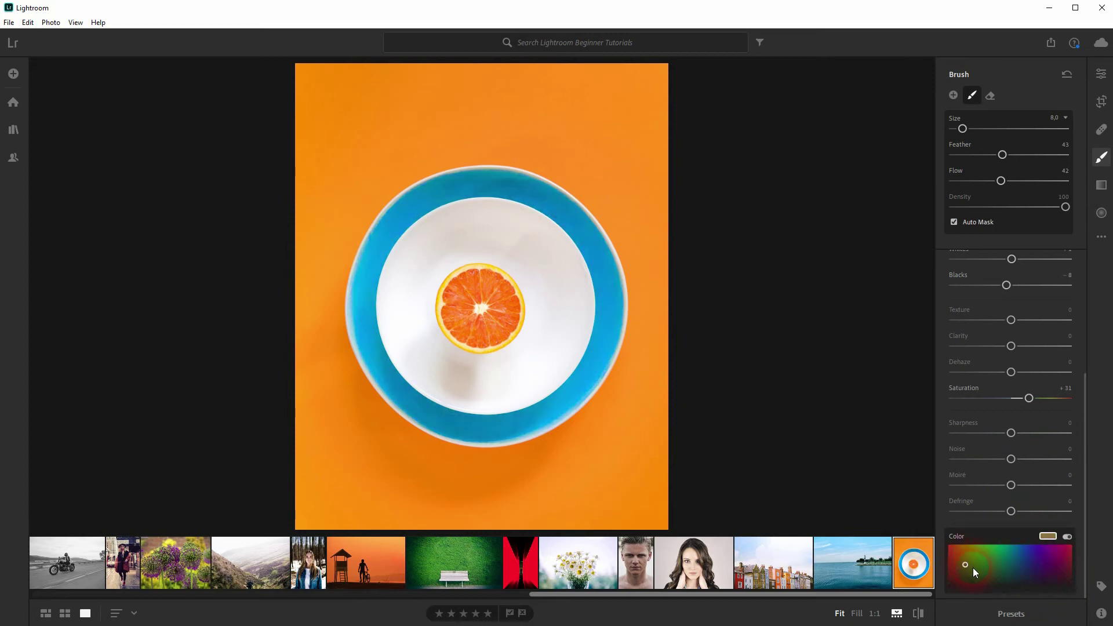
{"action": "left_click", "coordinate": [1068, 537]}
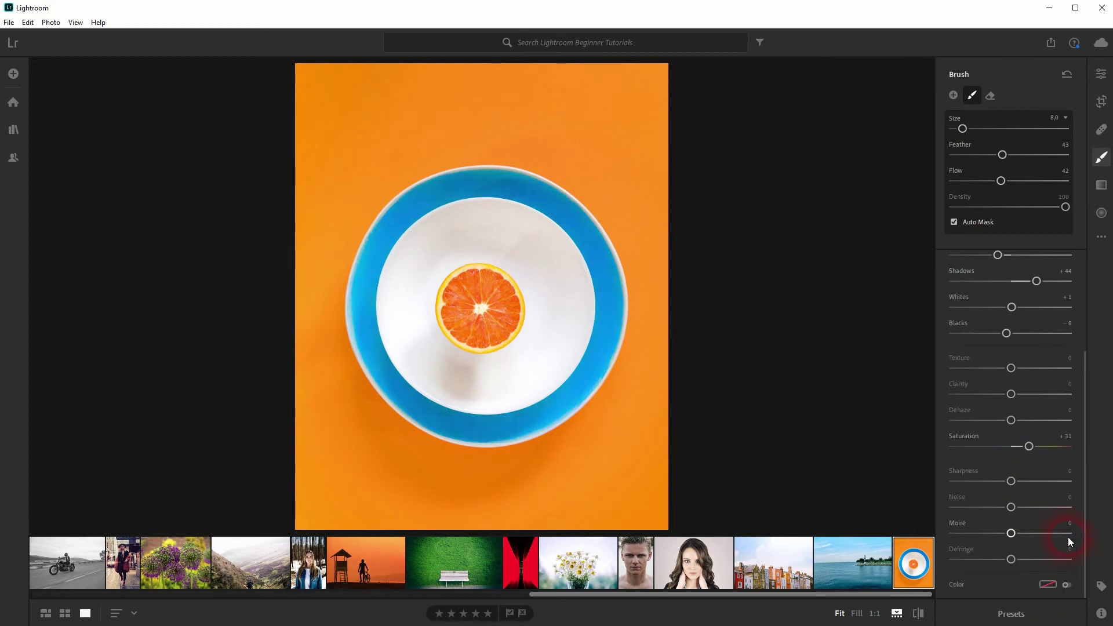
- Compare the recolored plate rim with the original photo and return to the edited version
{"action": "left_click", "coordinate": [919, 614]}
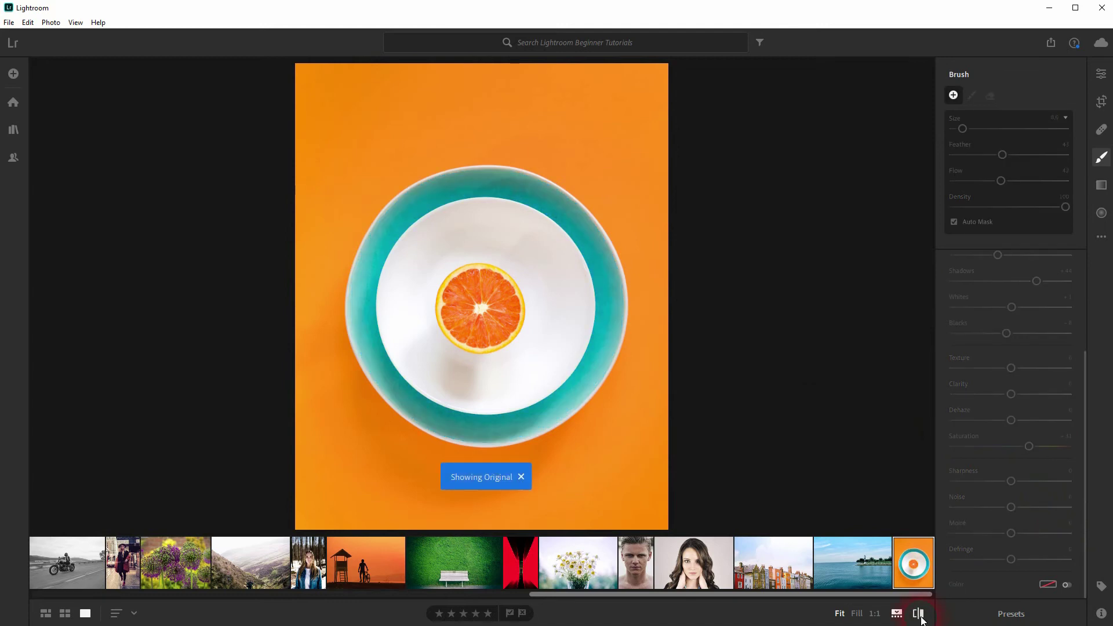
{"action": "left_click", "coordinate": [921, 618]}
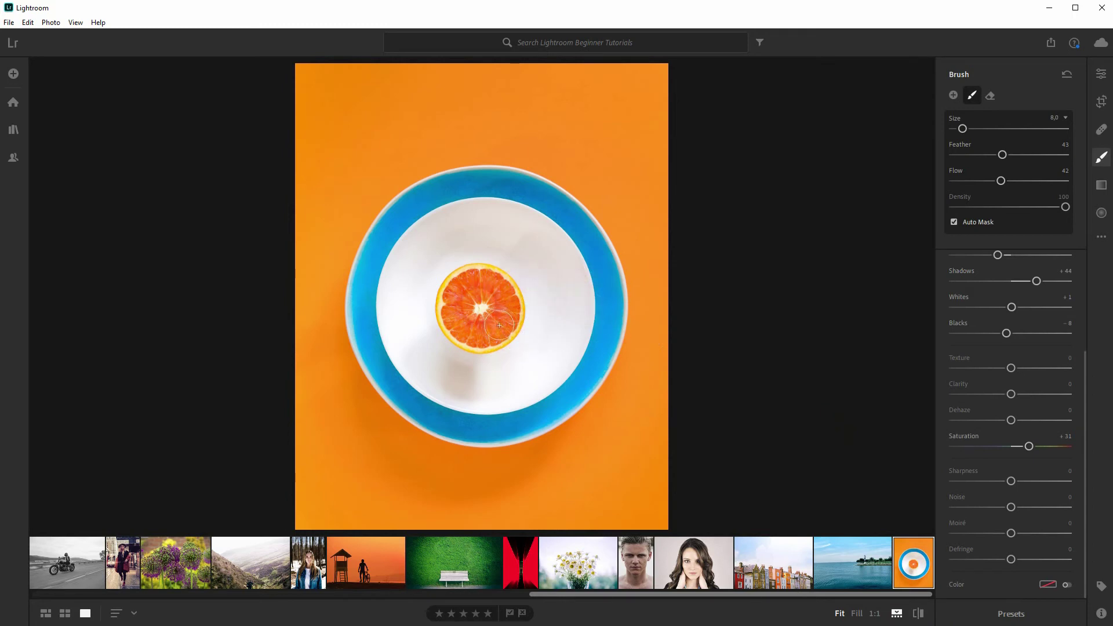
- Switch to the Radial Gradient tool and reset all its adjustment sliders
{"action": "left_click", "coordinate": [954, 96]}
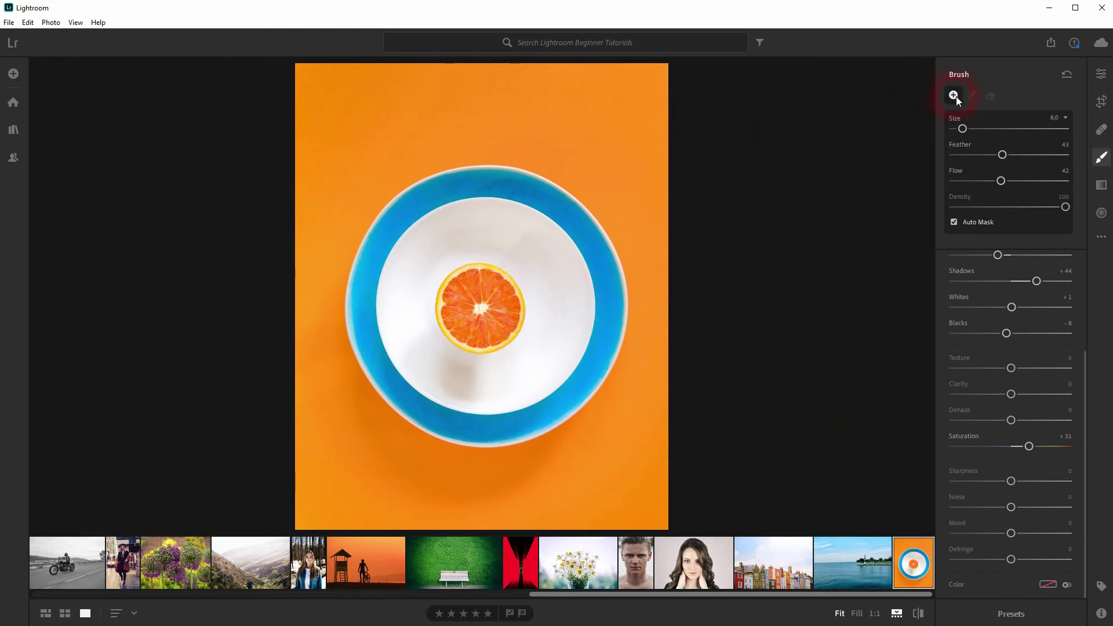
{"action": "left_click", "coordinate": [954, 95]}
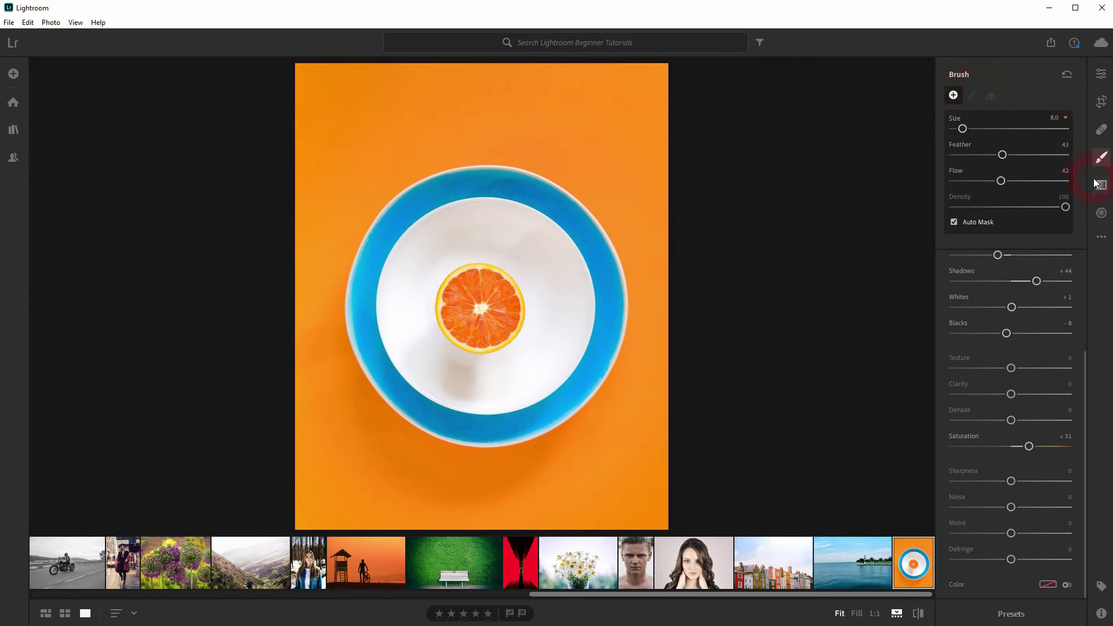
{"action": "left_click", "coordinate": [1101, 214]}
{"action": "right_click", "coordinate": [961, 124]}
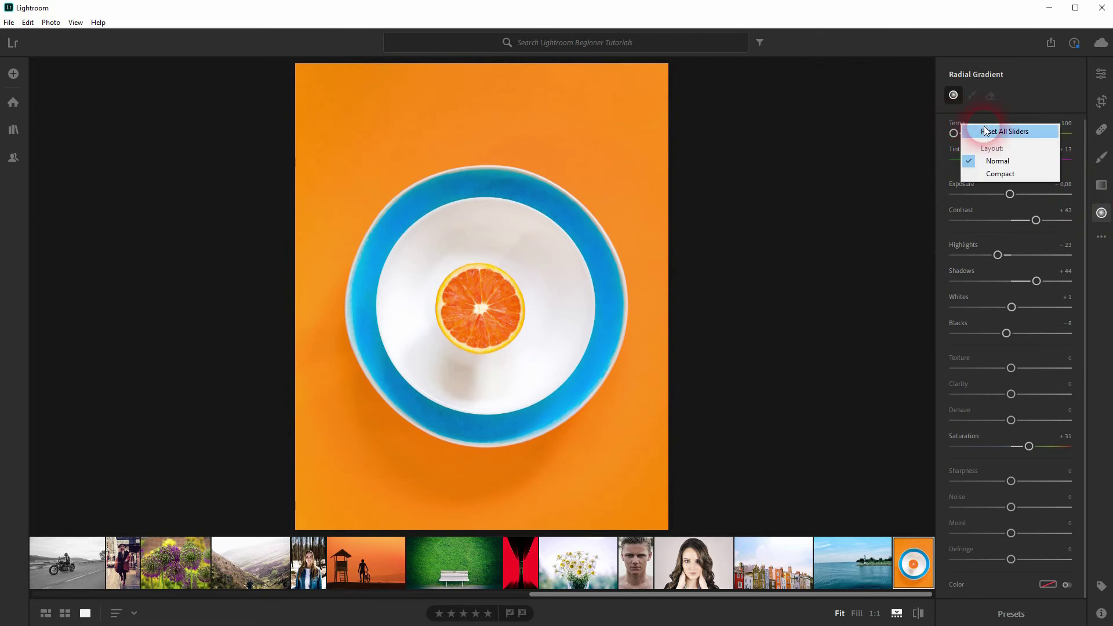
{"action": "left_click", "coordinate": [998, 132]}
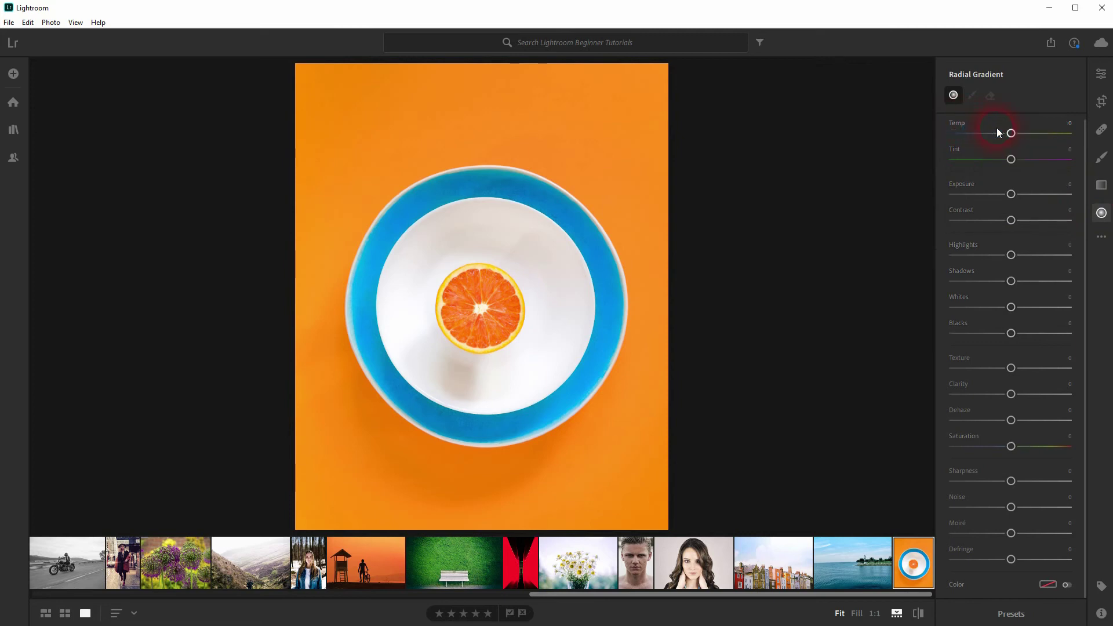
- Place a radial gradient on the orange slice, resize it to cover the fruit's flesh, and hide the overlays
{"action": "left_click", "coordinate": [953, 96]}
{"action": "left_click", "coordinate": [487, 307]}
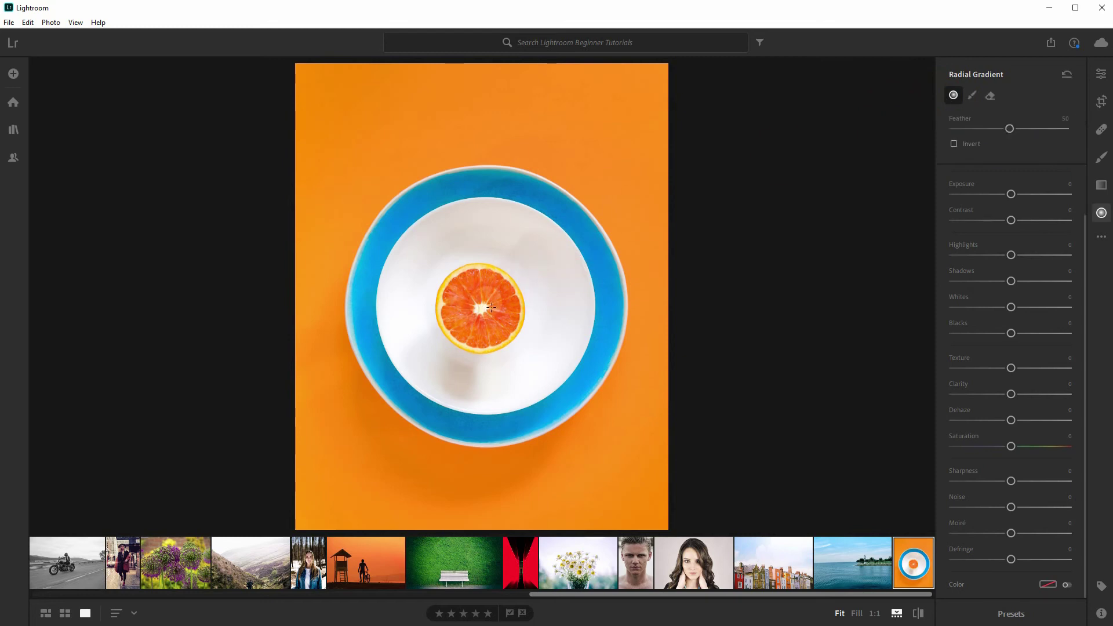
{"action": "left_click", "coordinate": [502, 454]}
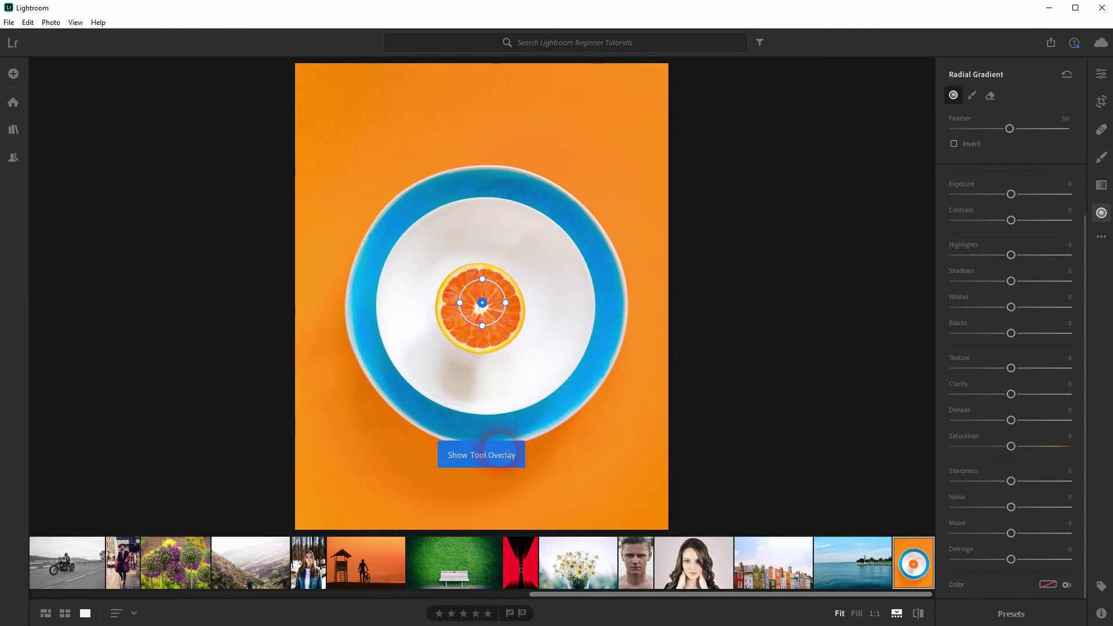
{"action": "left_click", "coordinate": [510, 455]}
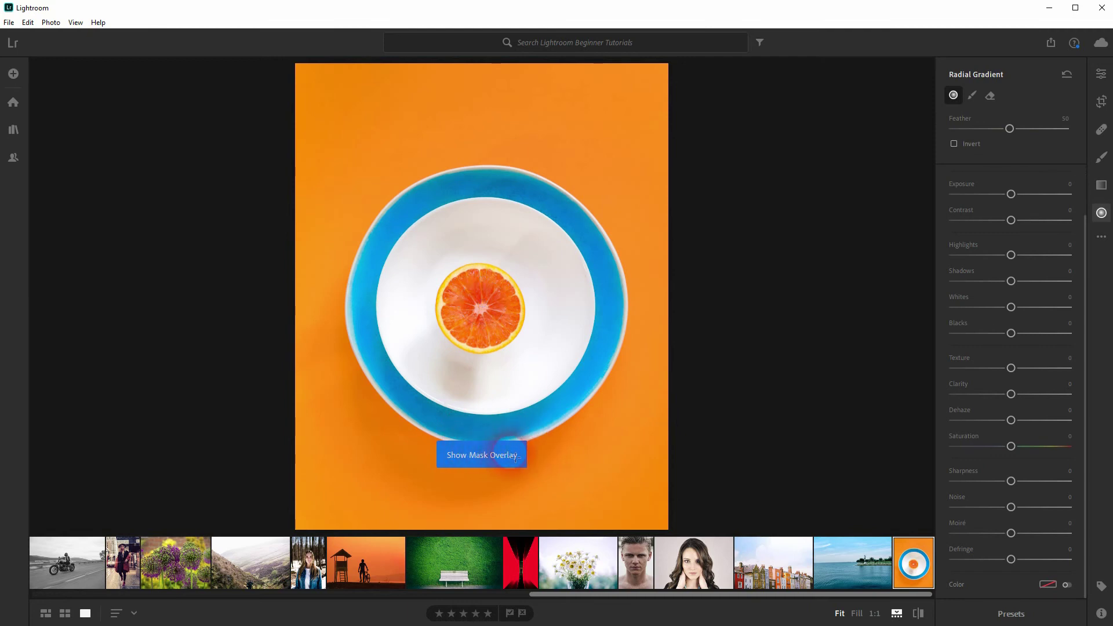
{"action": "left_click", "coordinate": [515, 458]}
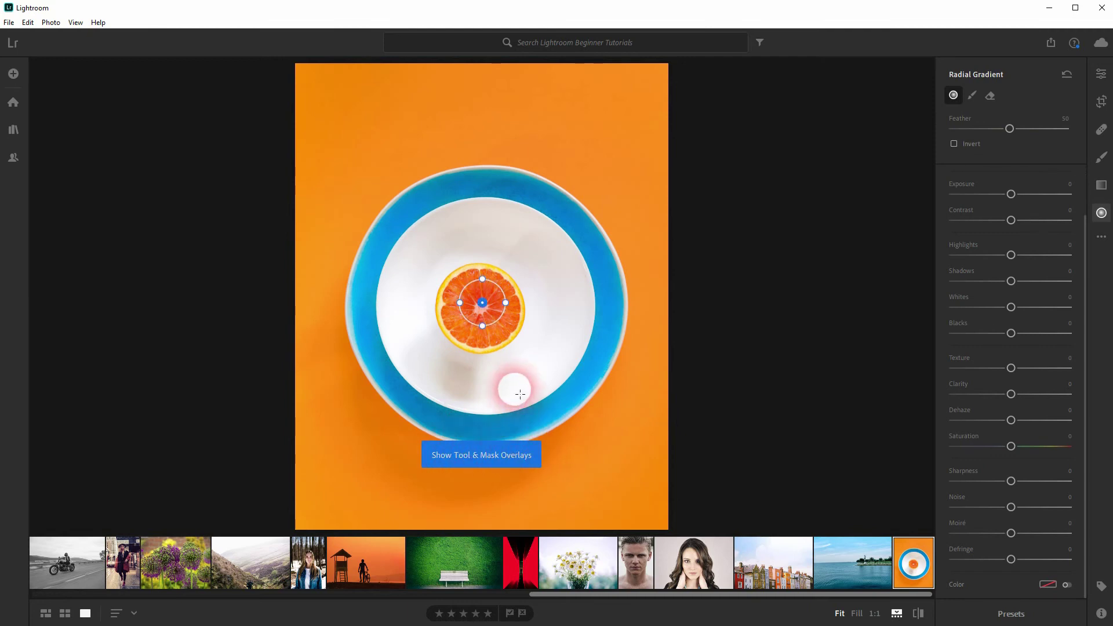
{"action": "left_click_drag", "start_coordinate": [506, 303], "coordinate": [488, 355]}
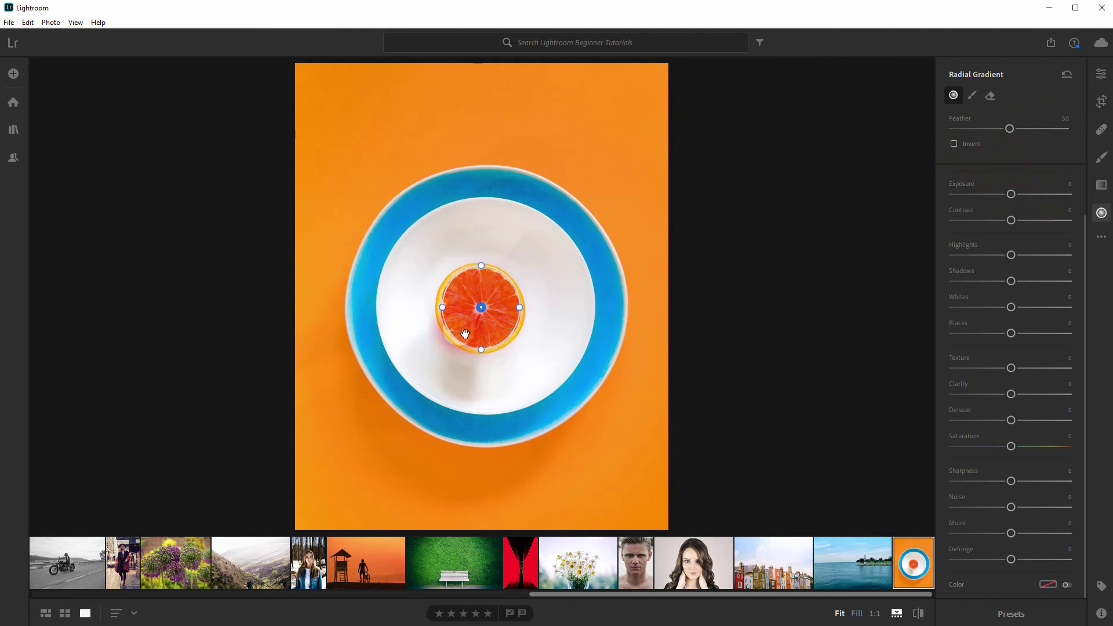
{"action": "left_click", "coordinate": [485, 453]}
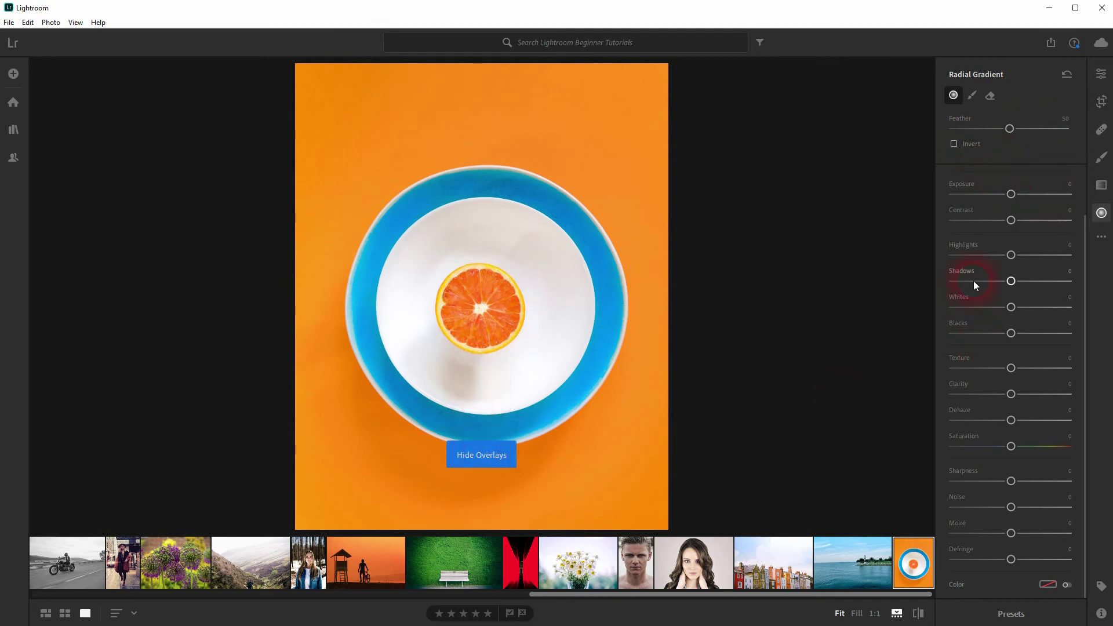
- Set the orange slice's Temp to +57 and push its Tint strongly toward magenta
{"action": "scroll", "coordinate": [1022, 221], "scroll_direction": "up", "scroll_amount": 2}
{"action": "left_click_drag", "start_coordinate": [1010, 190], "coordinate": [1036, 217]}
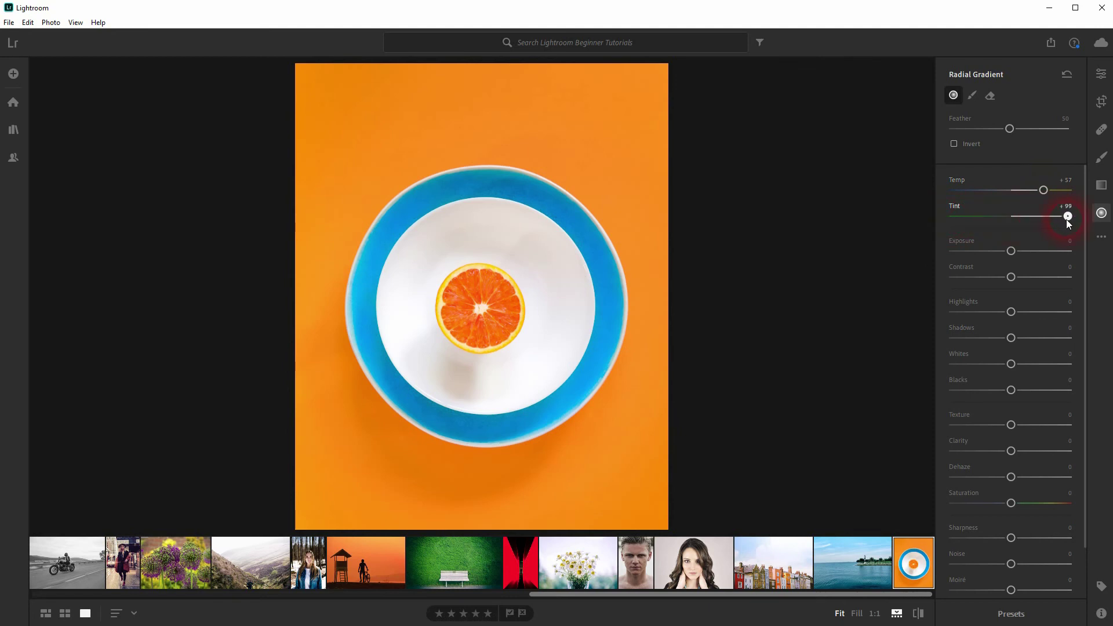
- Set the orange slice's Exposure to -0.44, Contrast +46, Highlights -25, Shadows +33, Whites -11, Blacks -19 and Saturation +49
{"action": "left_click", "coordinate": [1012, 251]}
{"action": "mouse_move", "coordinate": [1011, 251]}
{"action": "left_mouse_down"}
{"action": "mouse_move", "coordinate": [991, 251]}
{"action": "mouse_move", "coordinate": [1022, 251]}
{"action": "left_mouse_up"}
{"action": "left_click_drag", "start_coordinate": [1059, 250], "coordinate": [998, 391]}
{"action": "scroll", "coordinate": [1018, 388], "scroll_direction": "down", "scroll_amount": 2}
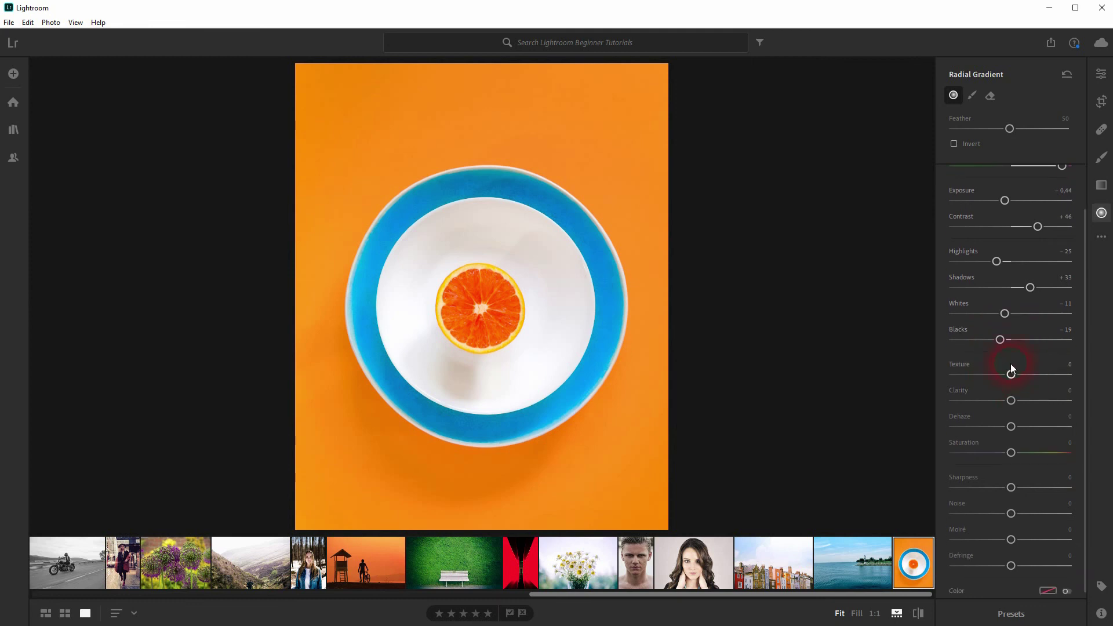
{"action": "scroll", "coordinate": [1011, 363], "scroll_direction": "down", "scroll_amount": 1}
{"action": "left_click_drag", "start_coordinate": [1014, 453], "coordinate": [1041, 448]}
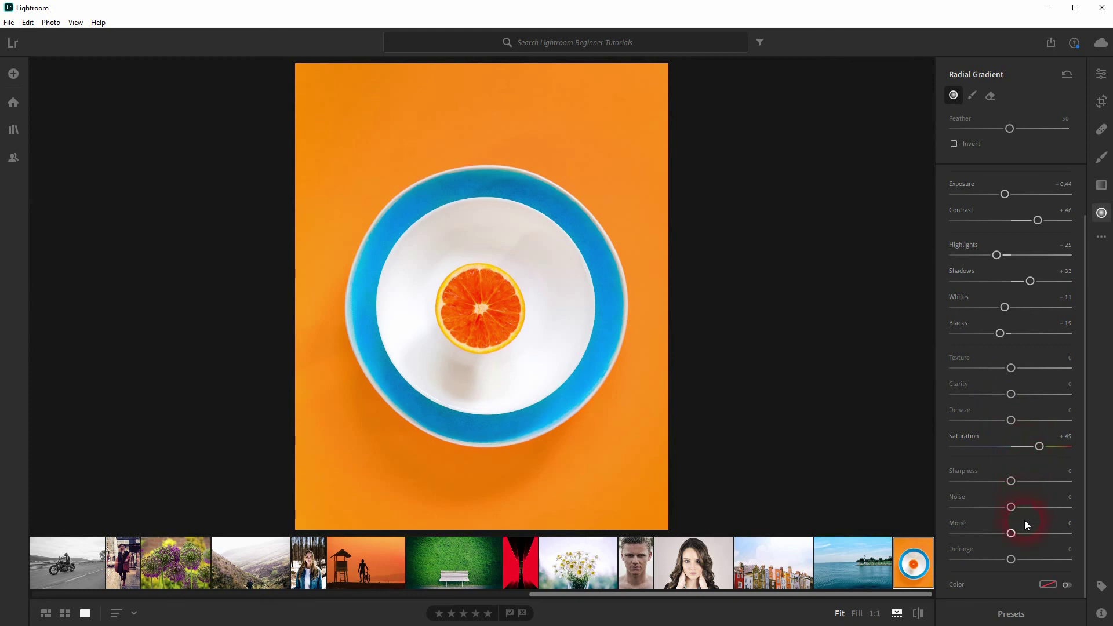
- Try different Color tints on the orange slice's radial gradient and switch the Color option off again
{"action": "left_click", "coordinate": [1067, 585]}
{"action": "mouse_move", "coordinate": [1044, 565]}
{"action": "left_mouse_down"}
{"action": "mouse_move", "coordinate": [1059, 567]}
{"action": "mouse_move", "coordinate": [1041, 576]}
{"action": "left_mouse_up"}
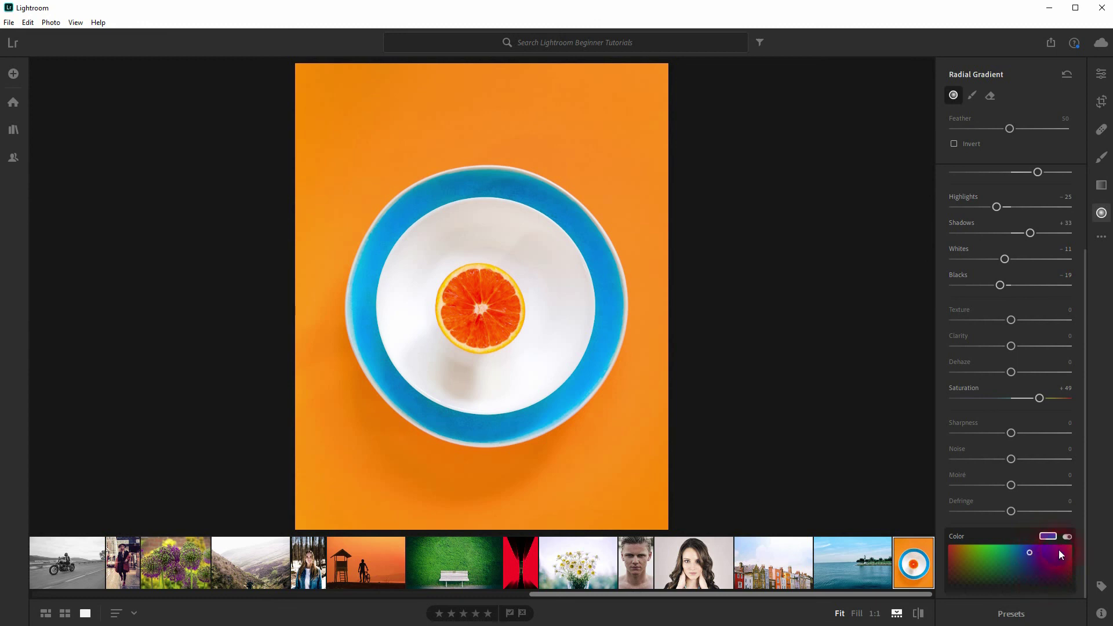
{"action": "left_click", "coordinate": [1069, 536]}
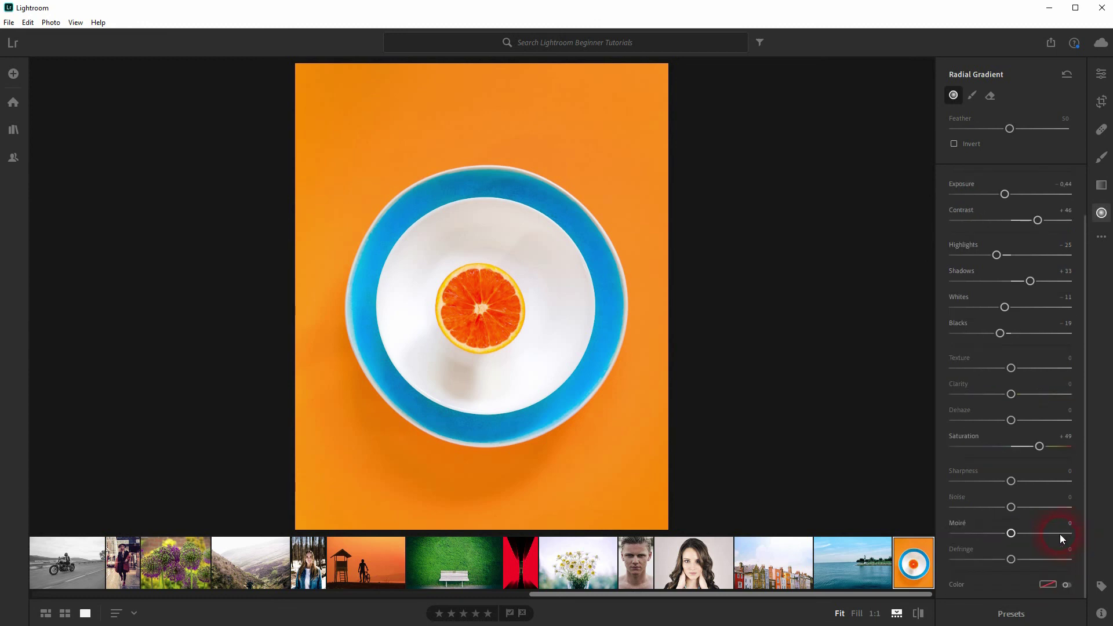
- Compare the photo with both local edits against the original and return to the edited version
{"action": "left_click", "coordinate": [919, 618]}
{"action": "left_click", "coordinate": [919, 618]}
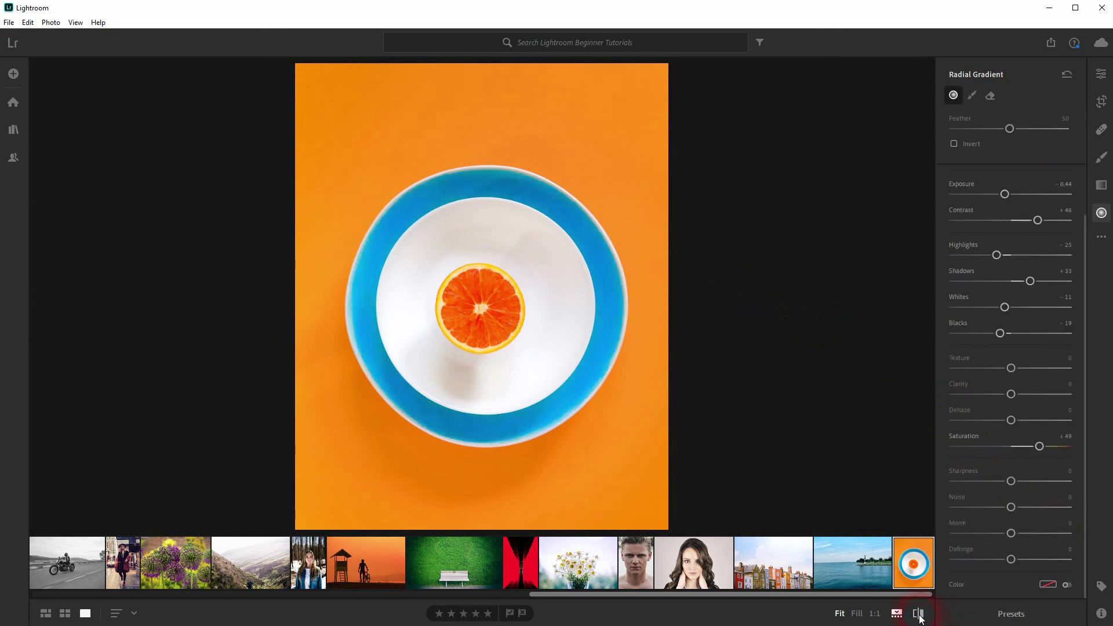